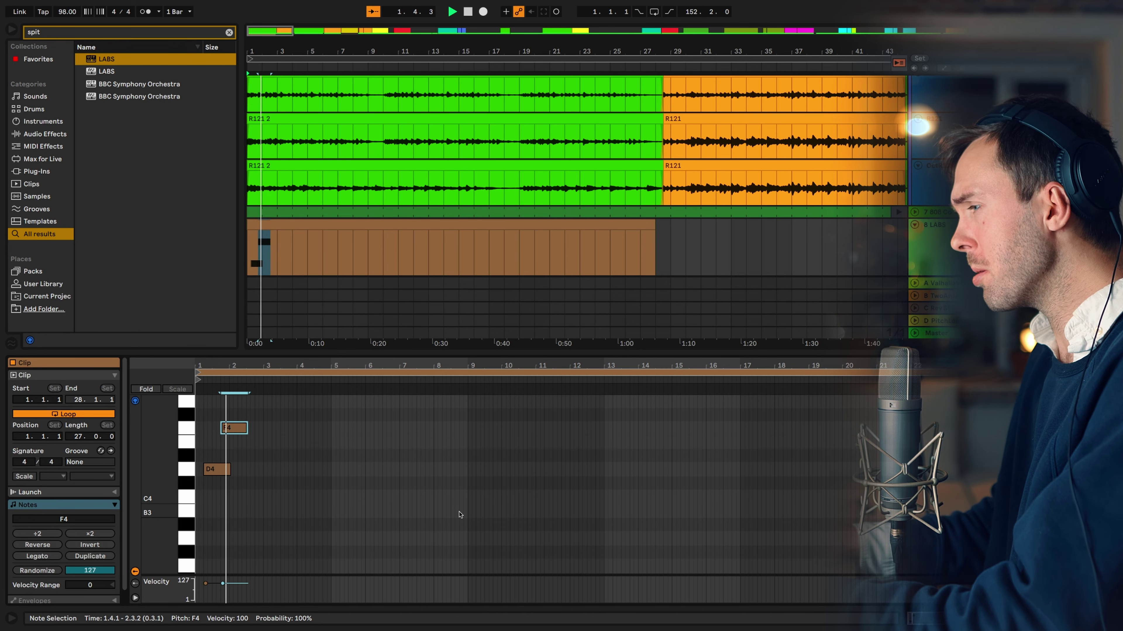
Raise the second note semitone by semitone through F#4, G4, G#4, A4 and A#4 to B4, auditioning the pitches in playback
{"action": "key", "text": "space"}
{"action": "key", "text": "Up"}
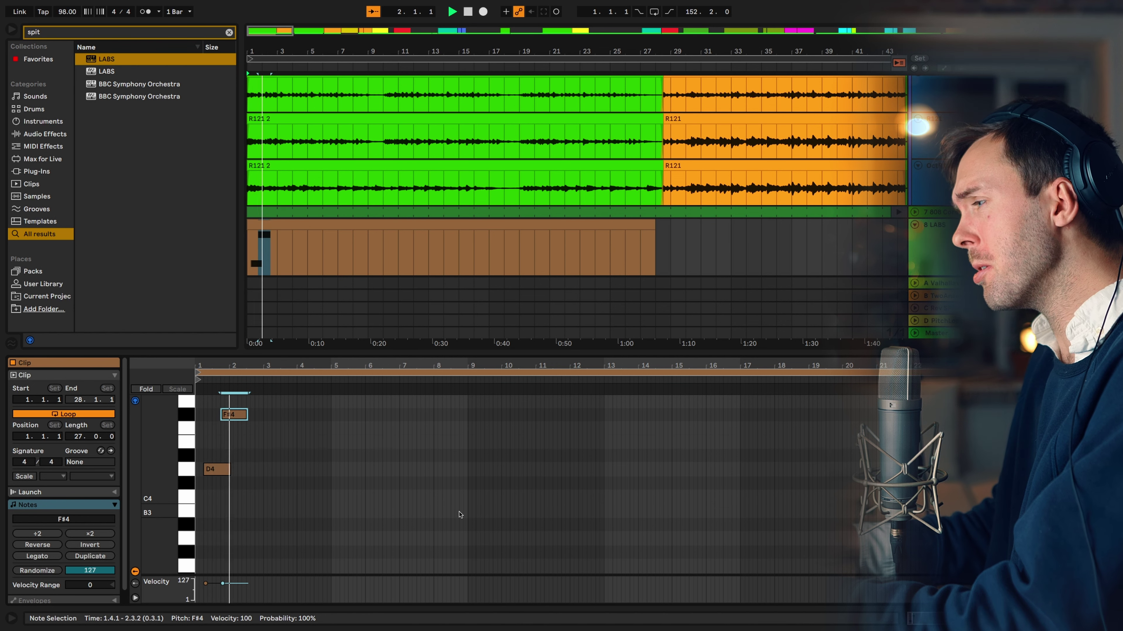
{"action": "key", "text": "Up"}
{"action": "key", "text": "space"}
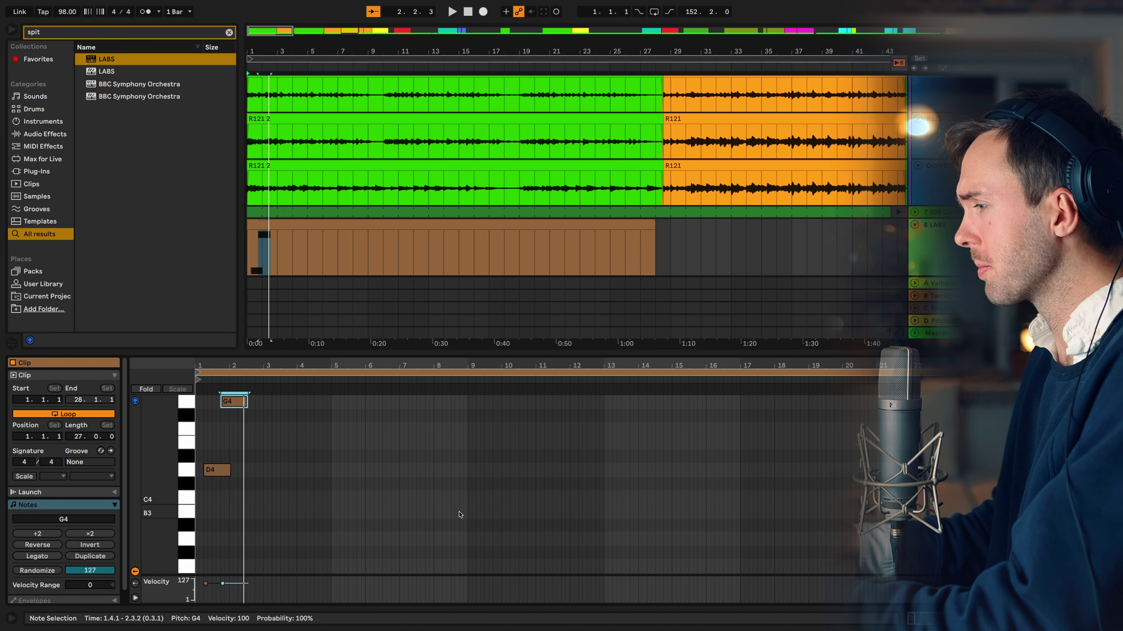
{"action": "key", "text": "Up"}
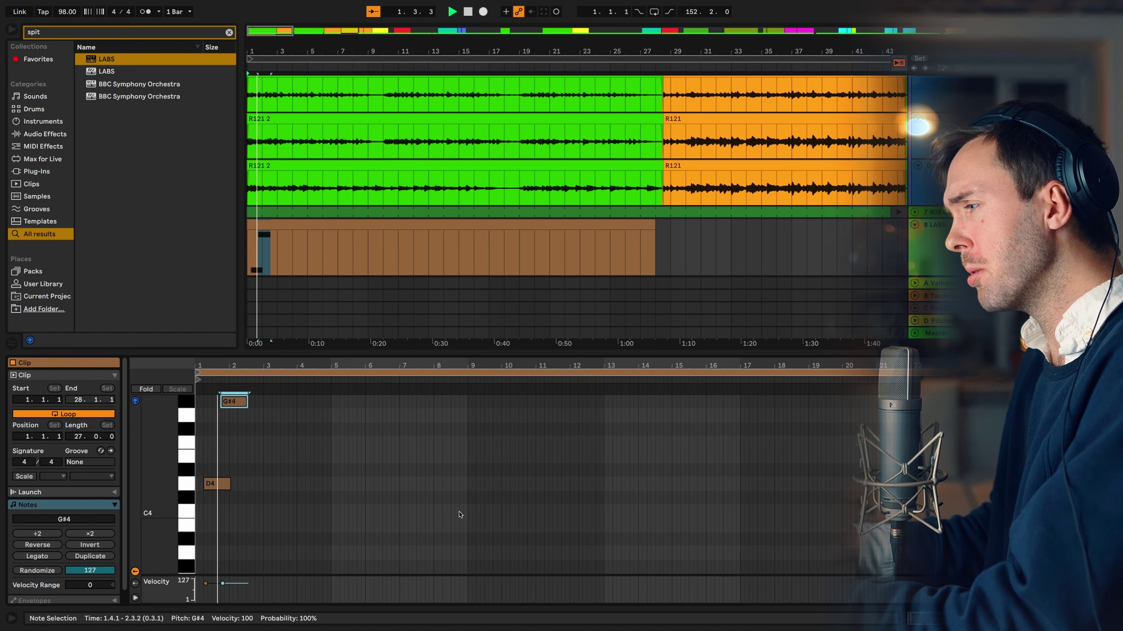
{"action": "key", "text": "Up"}
{"action": "key", "text": "space"}
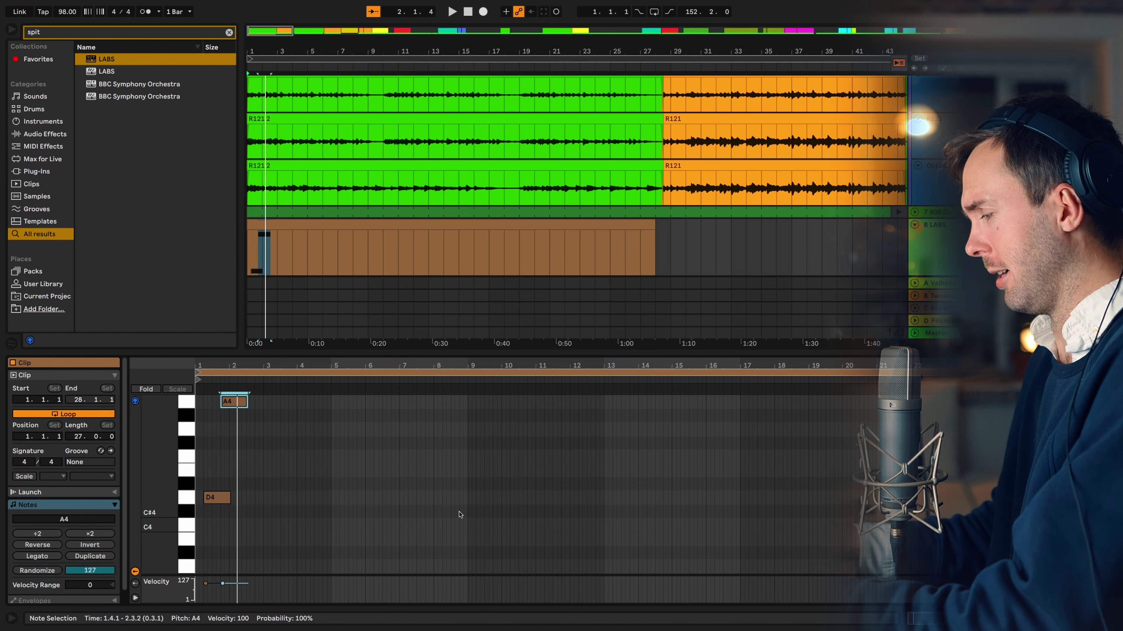
{"action": "key", "text": "Up"}
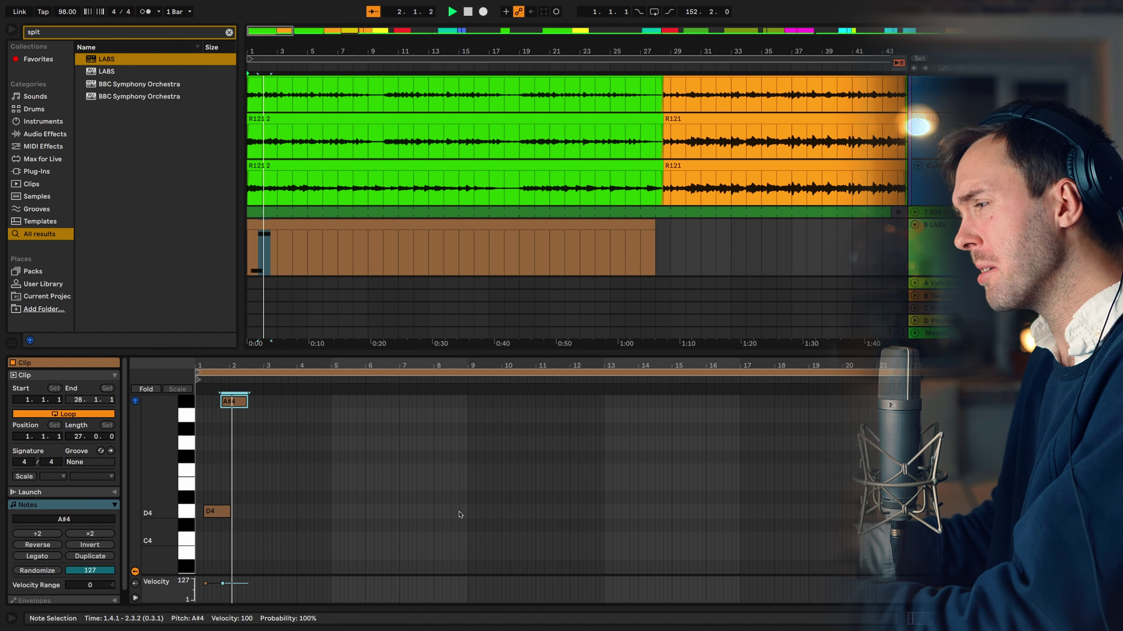
{"action": "key", "text": "Up"}
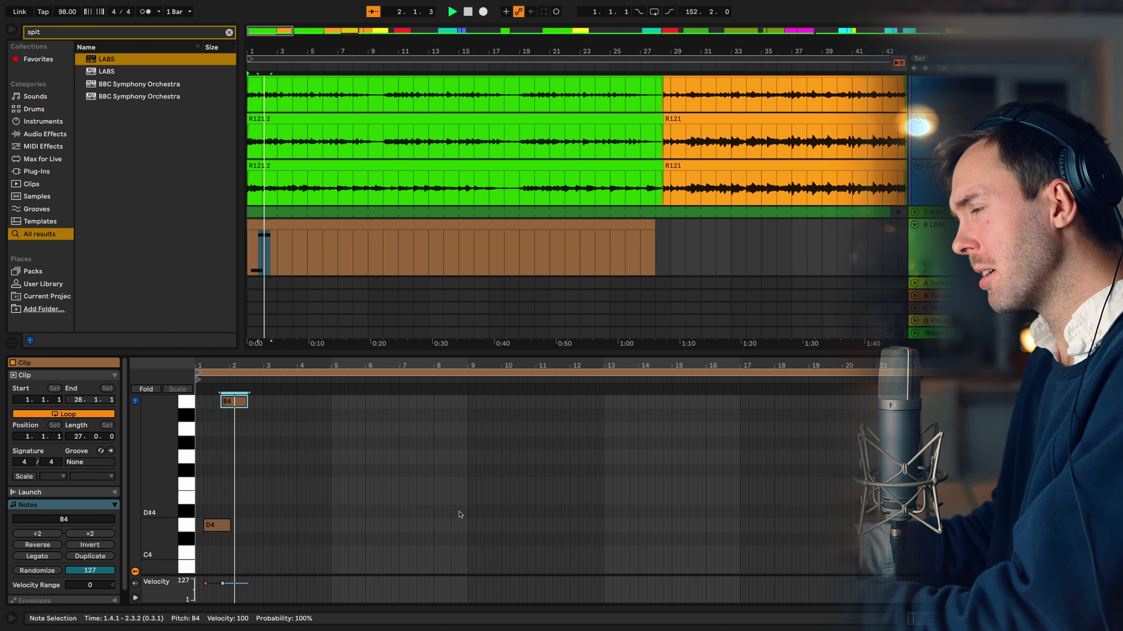
Drop the second note an octave, try A#3 and A3, and settle on B3 while playing the phrase
{"action": "key", "text": "shift+Down"}
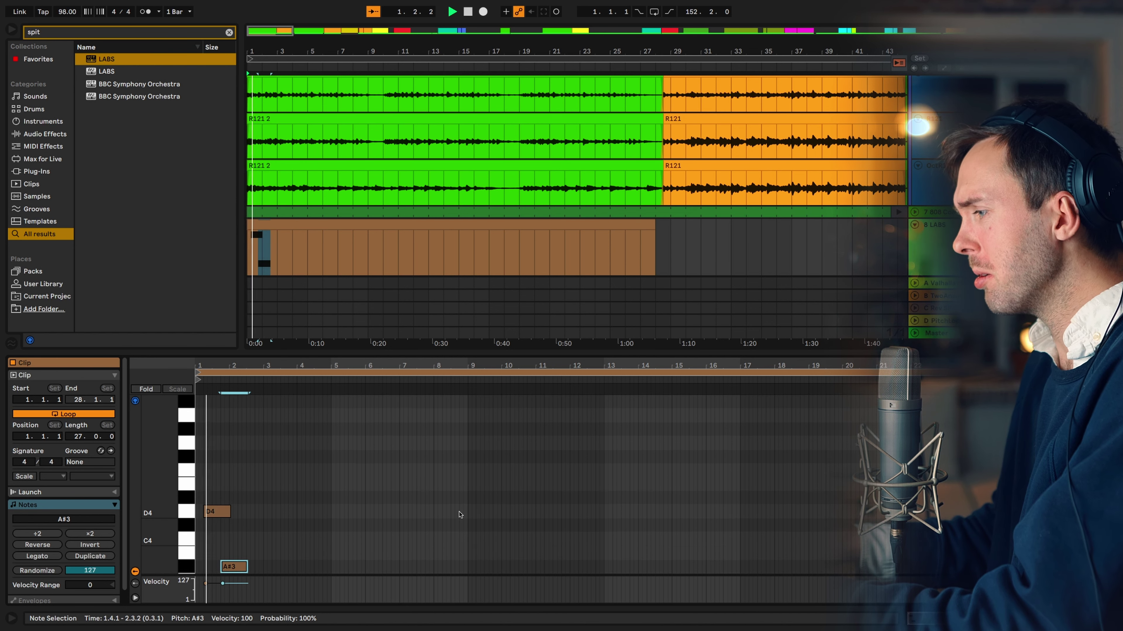
{"action": "key", "text": "Down"}
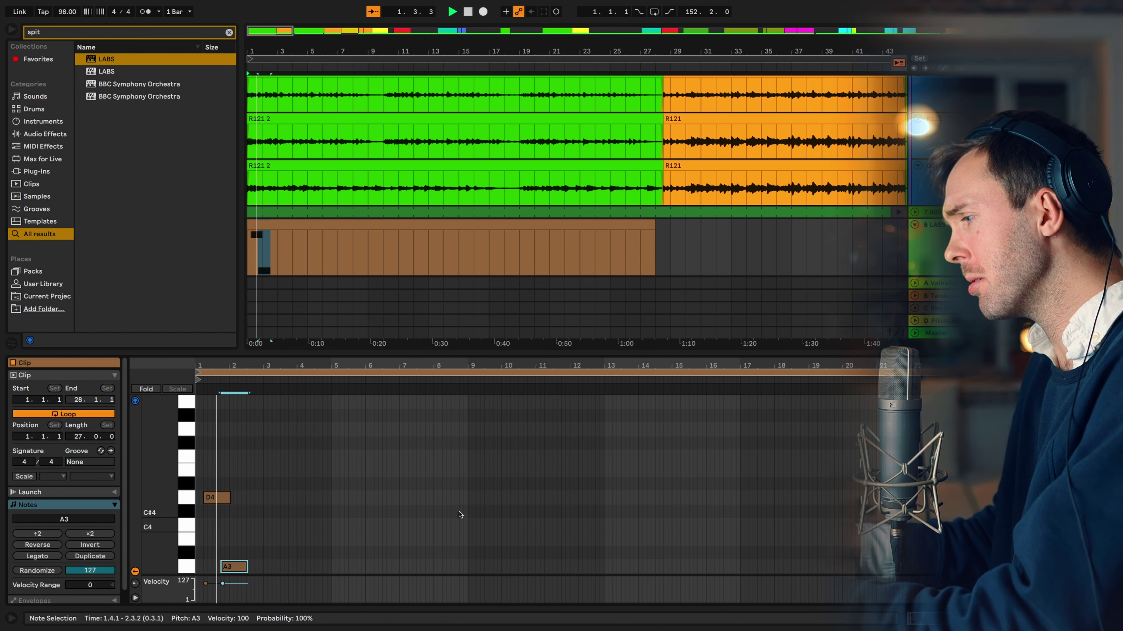
{"action": "key", "text": "space"}
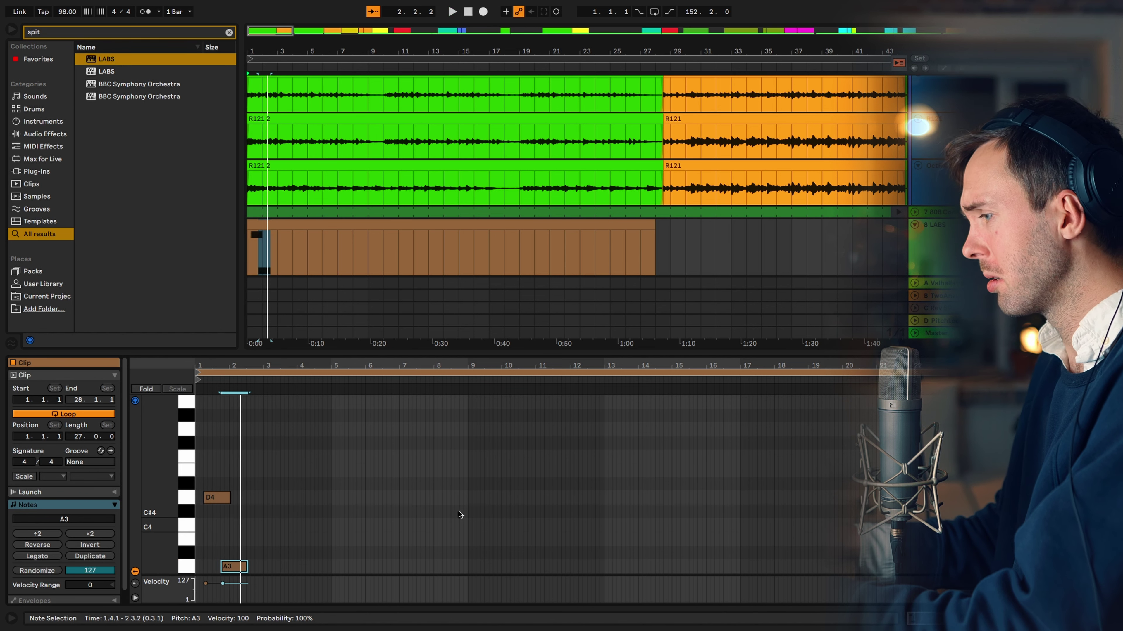
{"action": "key", "text": "Up"}
{"action": "key", "text": "Up"}
{"action": "key", "text": "space"}
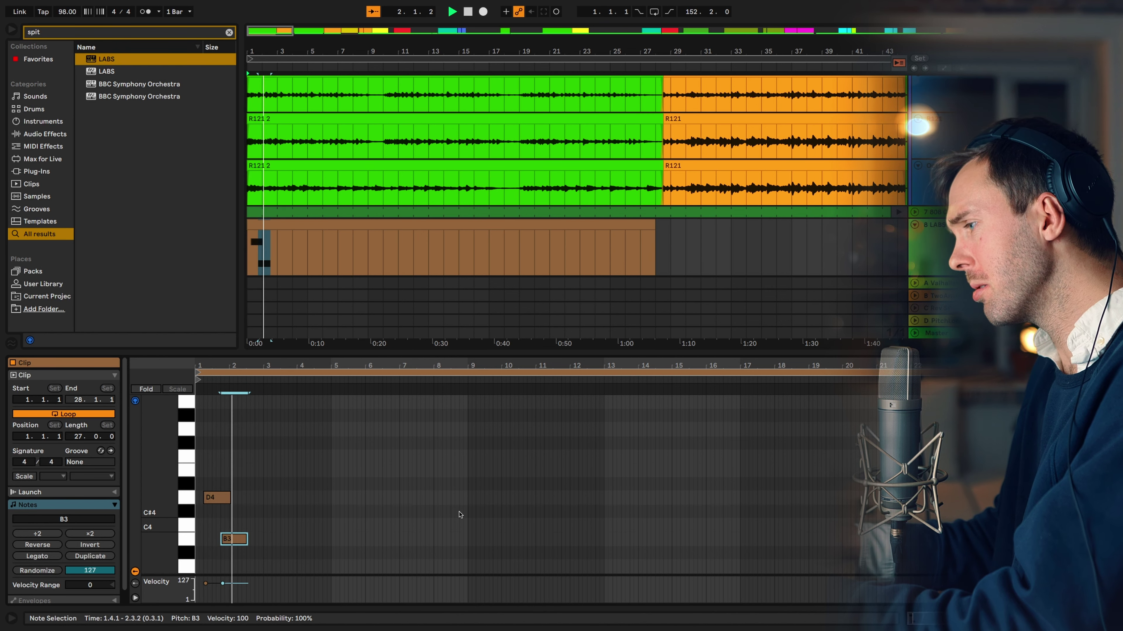
Try the second note a semitone higher and on neighbouring pitches in playback, and return it to B3
{"action": "key", "text": "Up"}
{"action": "key", "text": "space"}
{"action": "key", "text": "space"}
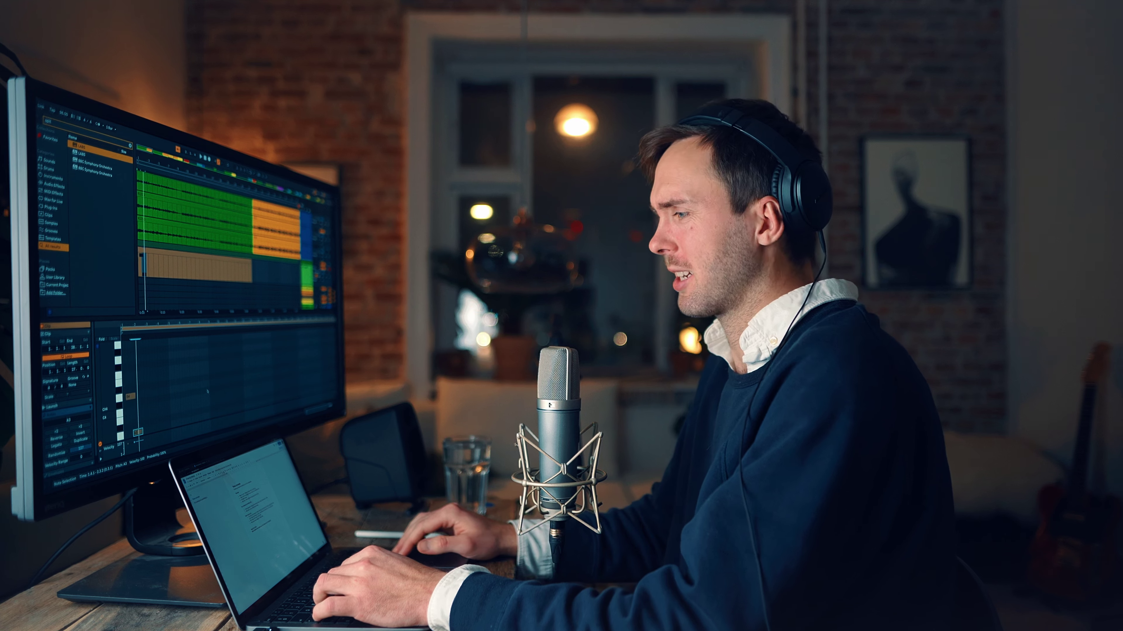
{"action": "key", "text": "Up"}
{"action": "key", "text": "Up"}
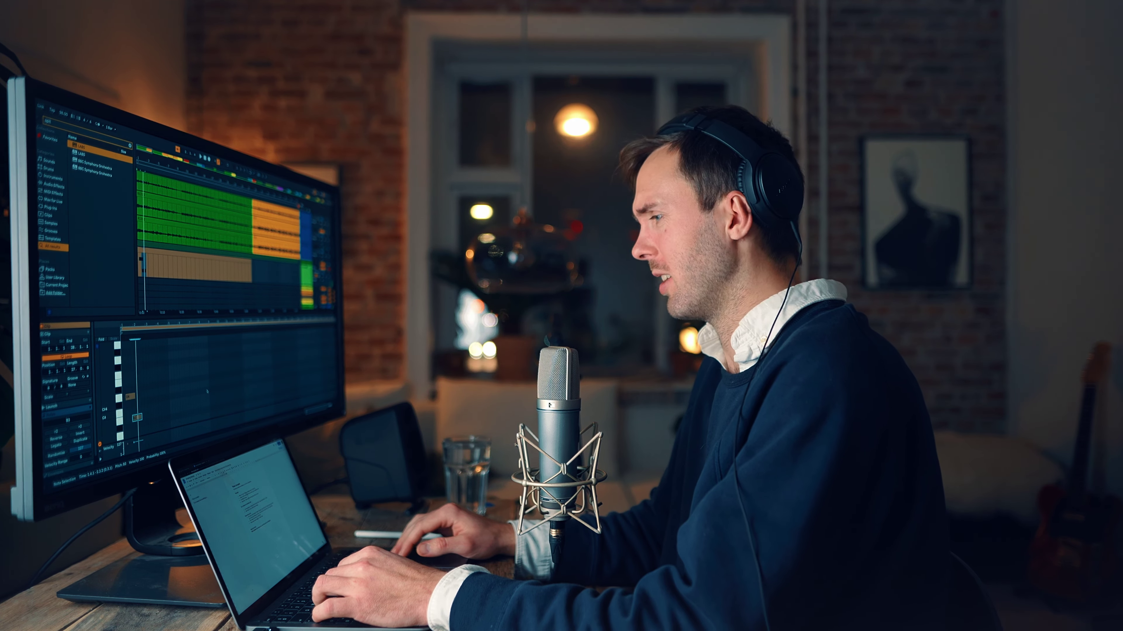
Shorten the D4 note to end where the B3 note begins, select the B3 note, and play the phrase
{"action": "left_click", "coordinate": [229, 499]}
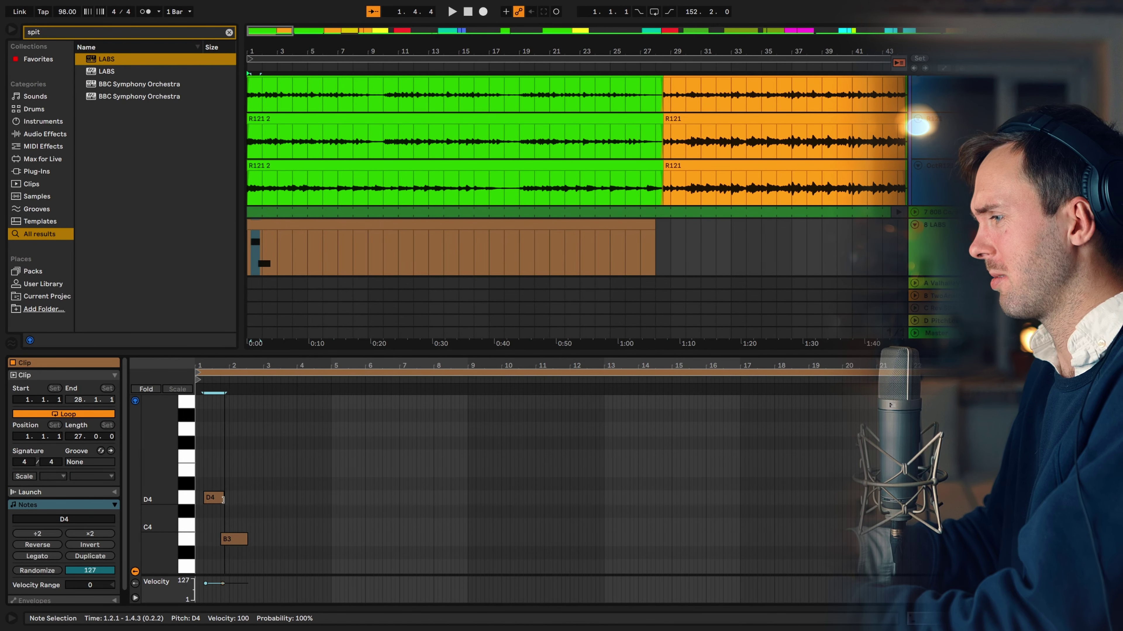
{"action": "left_click", "coordinate": [241, 538]}
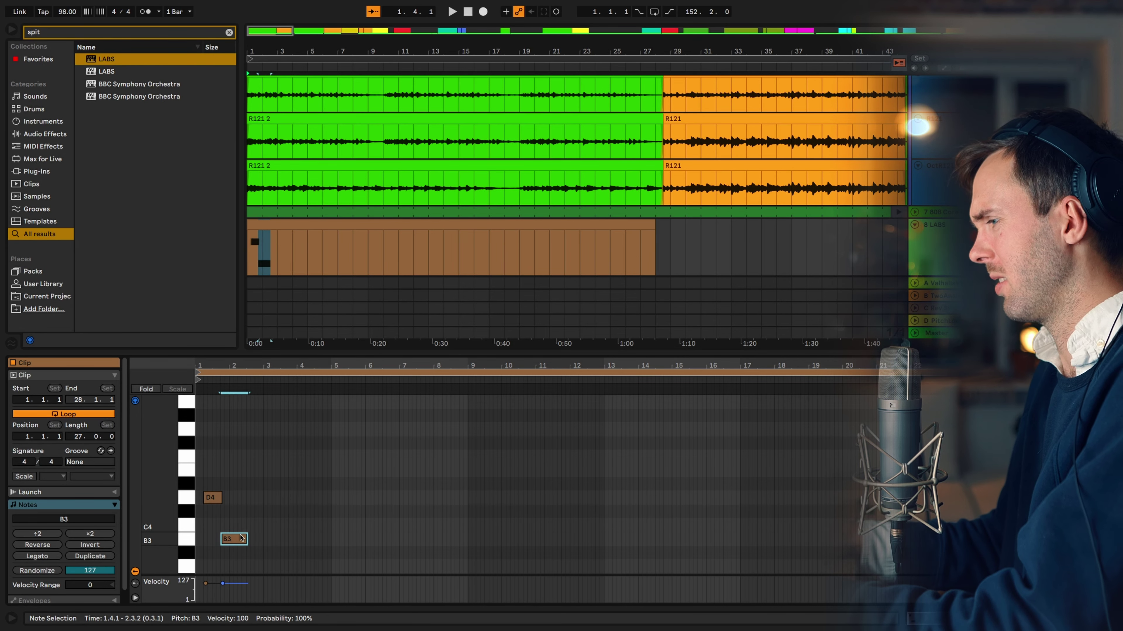
{"action": "key", "text": "space"}
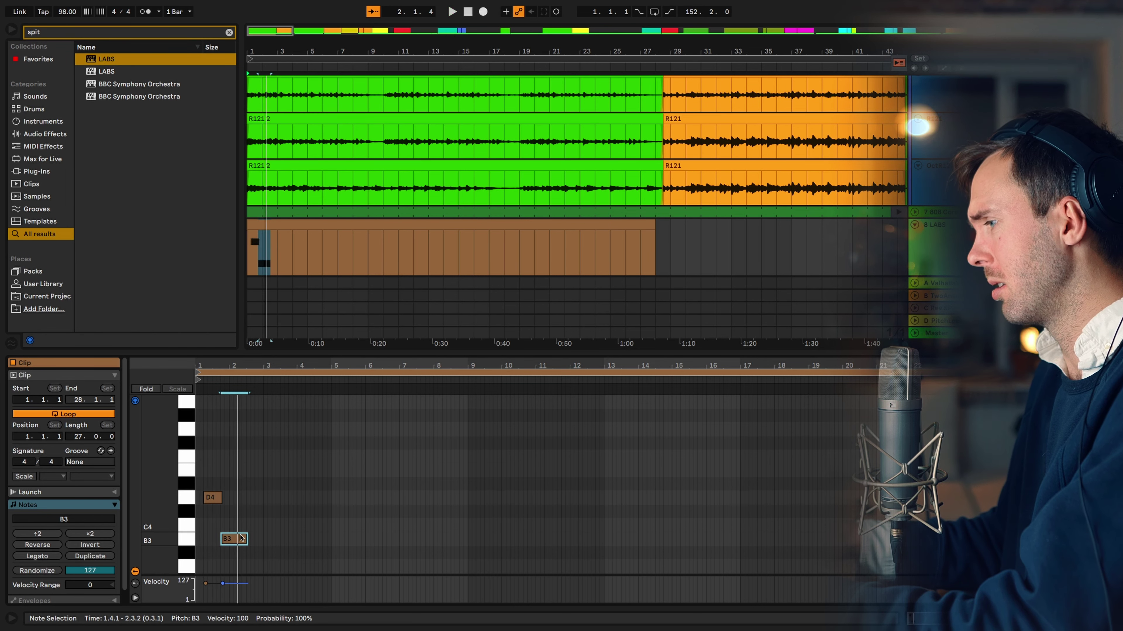
Compare C4 with B3 several times as the second note's pitch, keep B3, and play the phrase
{"action": "key", "text": "Up"}
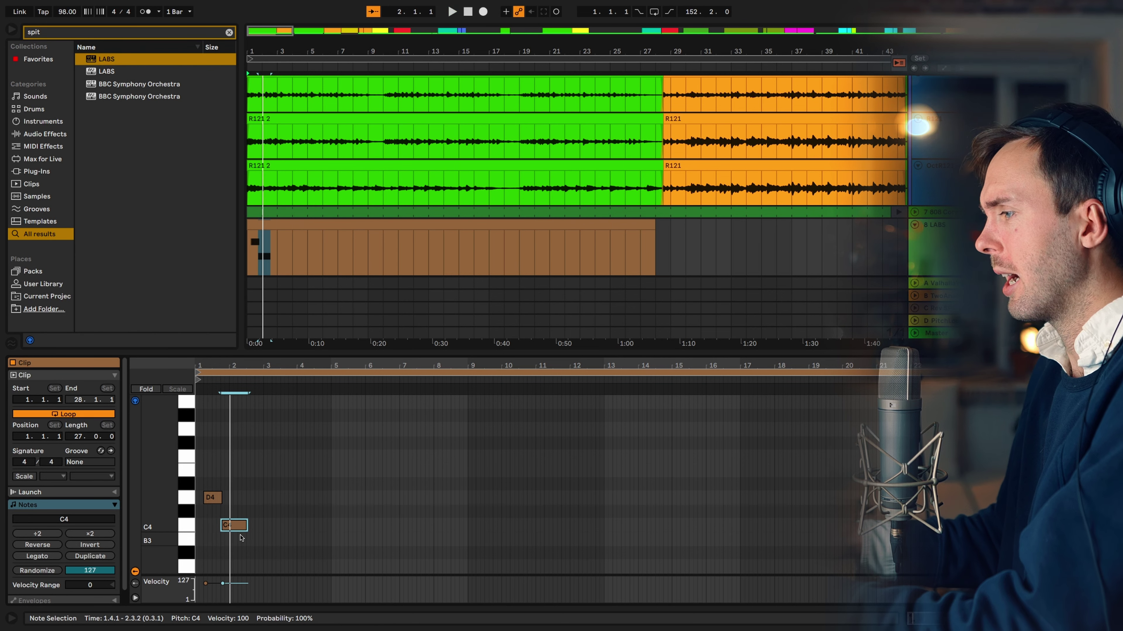
{"action": "key", "text": "Down"}
{"action": "key", "text": "Up"}
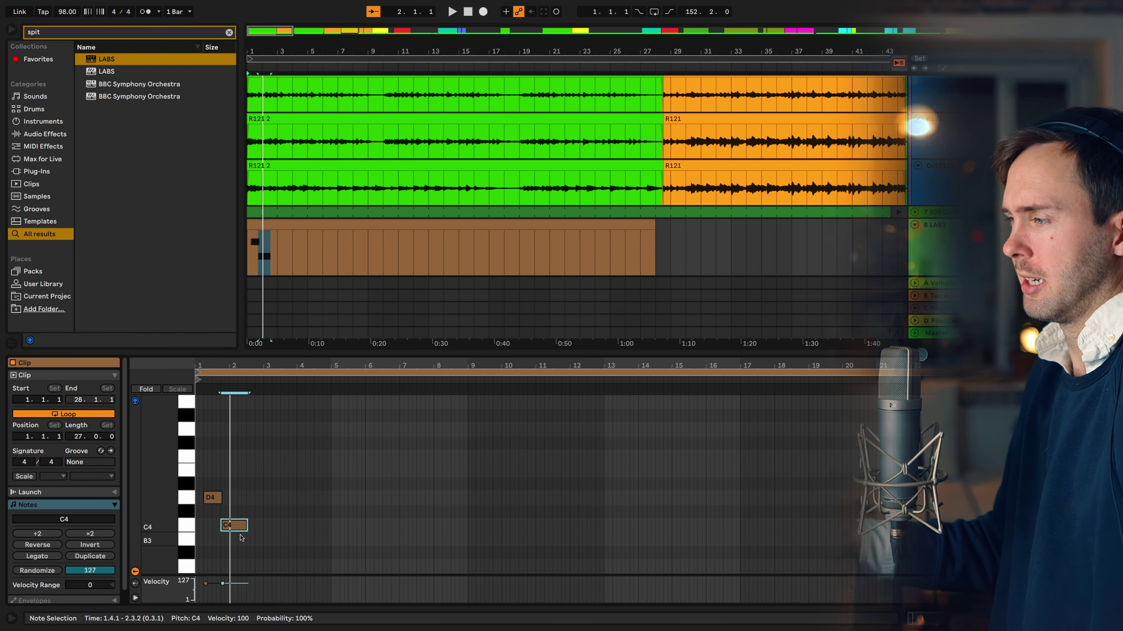
{"action": "key", "text": "Down"}
{"action": "key", "text": "Up"}
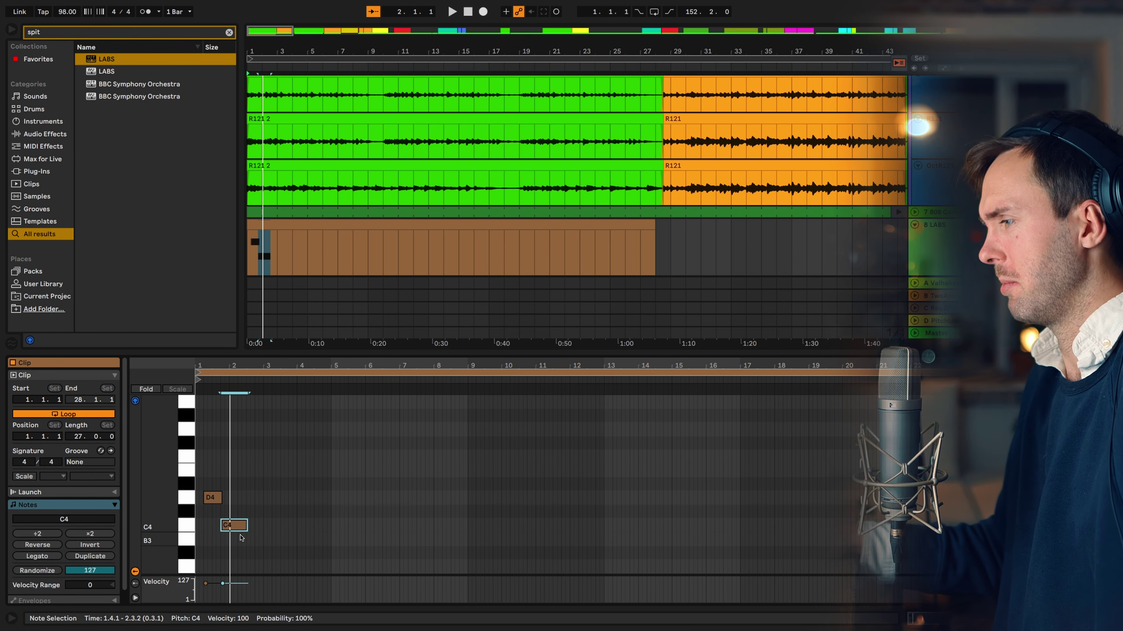
{"action": "key", "text": "Down"}
{"action": "key", "text": "space"}
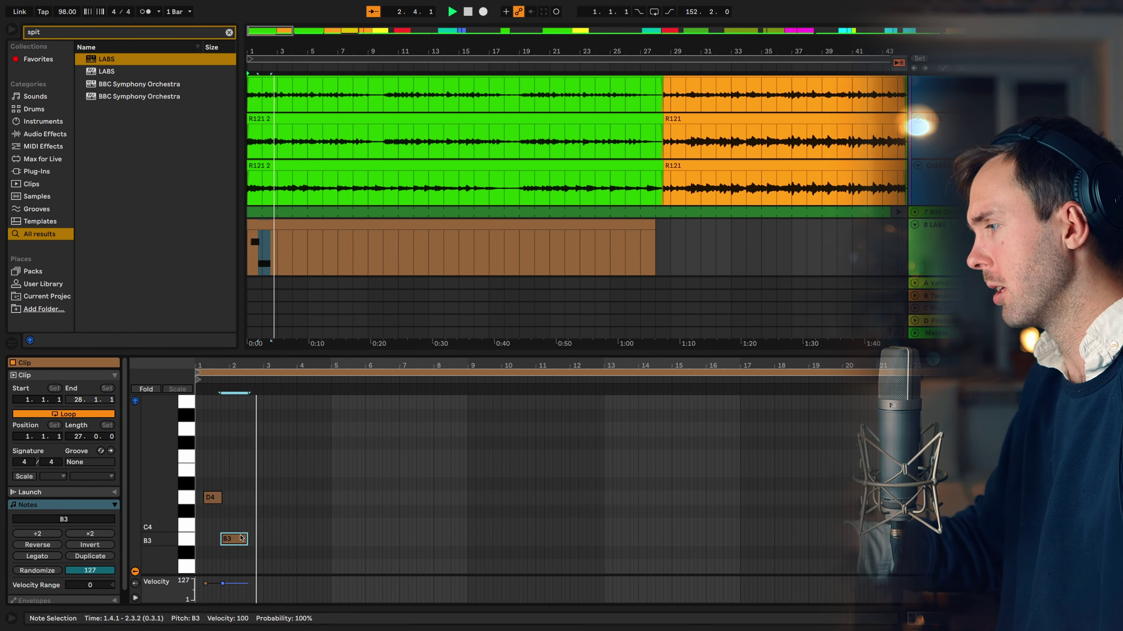
Add a copy of the B3 note starting at 2.3.1, raise it to E4, and play the three-note phrase
{"action": "key", "text": "space"}
{"action": "key", "text": "alt+Up"}
{"action": "key", "text": "Up"}
{"action": "key", "text": "Up"}
{"action": "key", "text": "Up"}
{"action": "key", "text": "Up"}
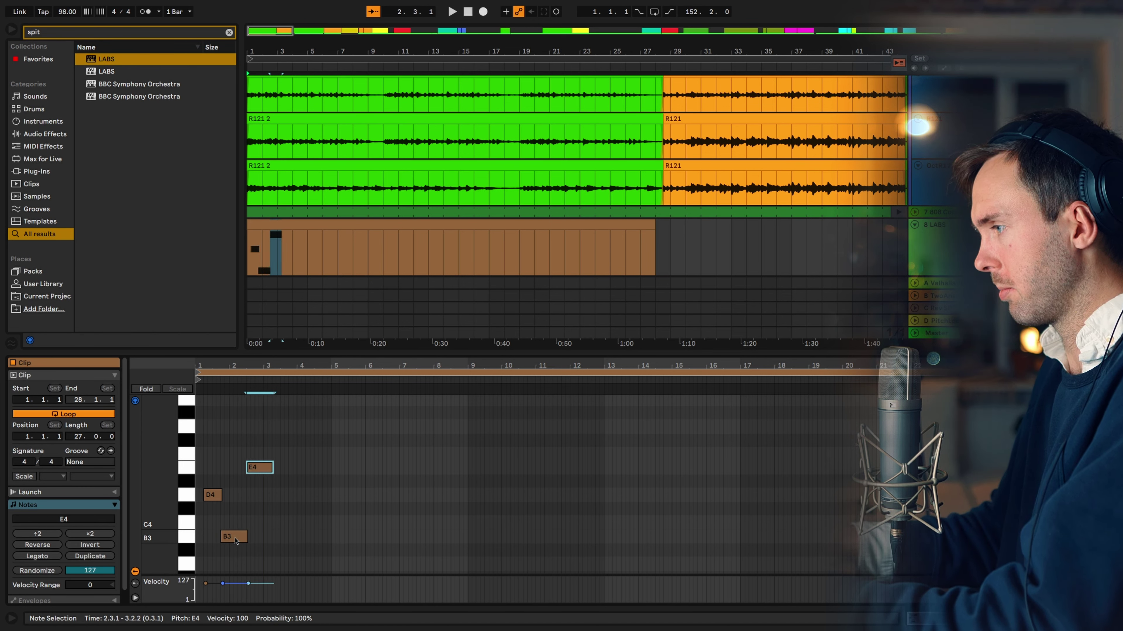
{"action": "key", "text": "space"}
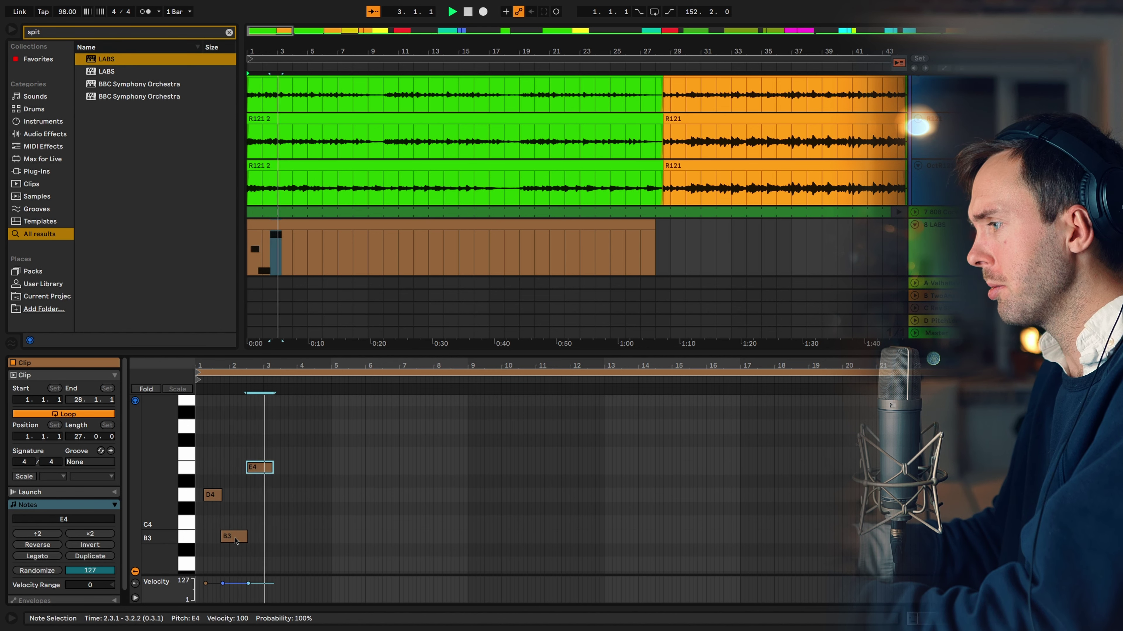
{"action": "key", "text": "space"}
{"action": "key", "text": "space"}
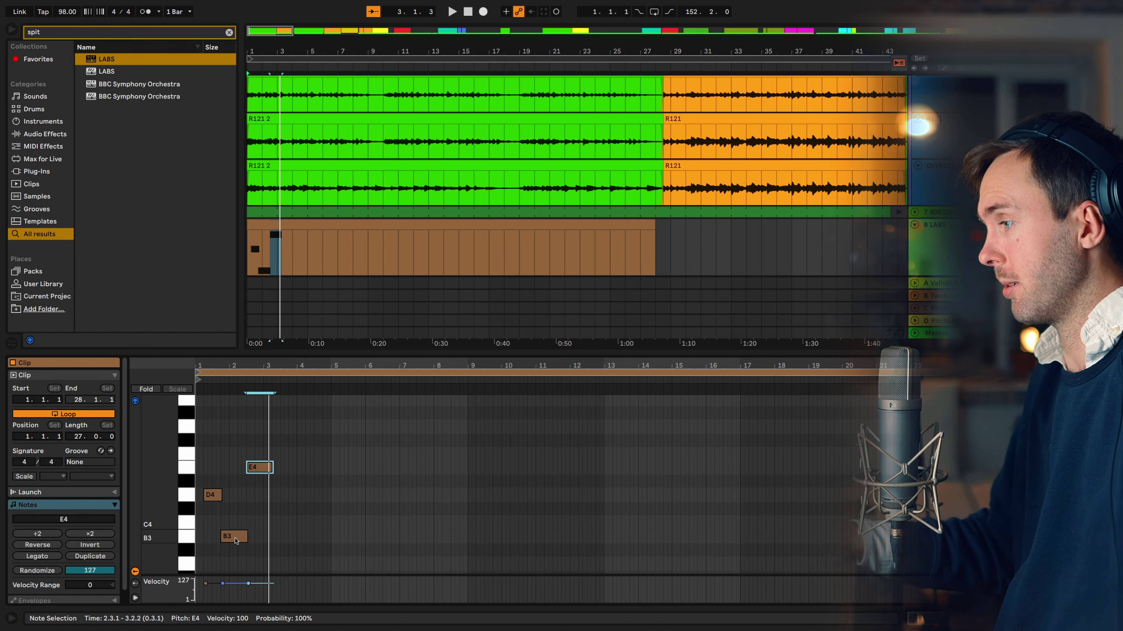
Try the third note on D#4, D4 and down to C4 during playback, and return it to E4
{"action": "key", "text": "Down"}
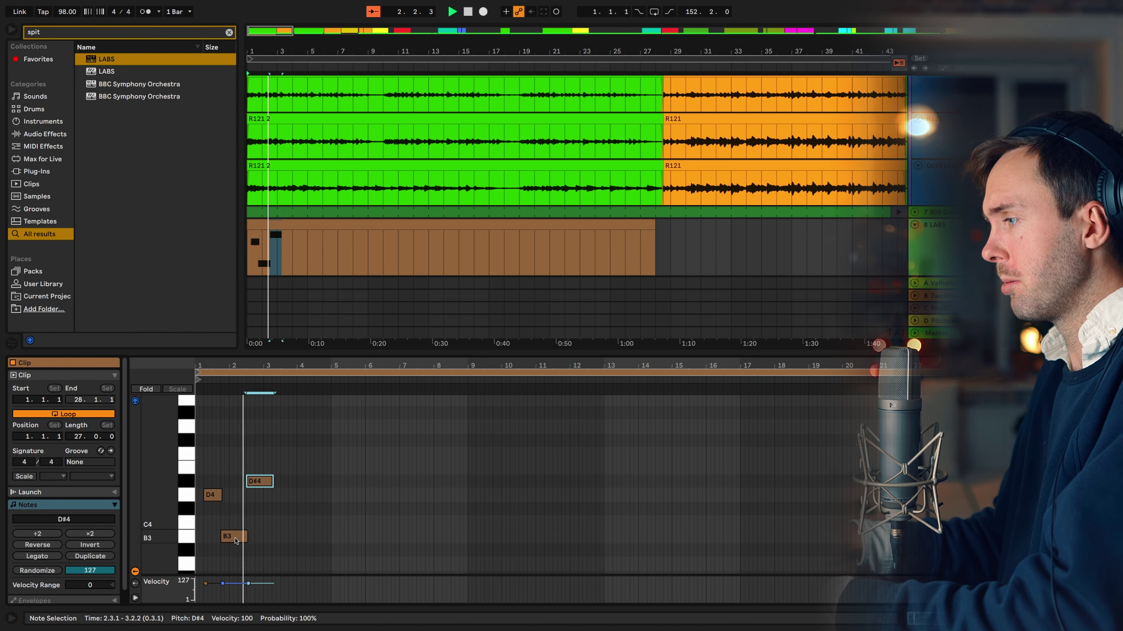
{"action": "key", "text": "Down"}
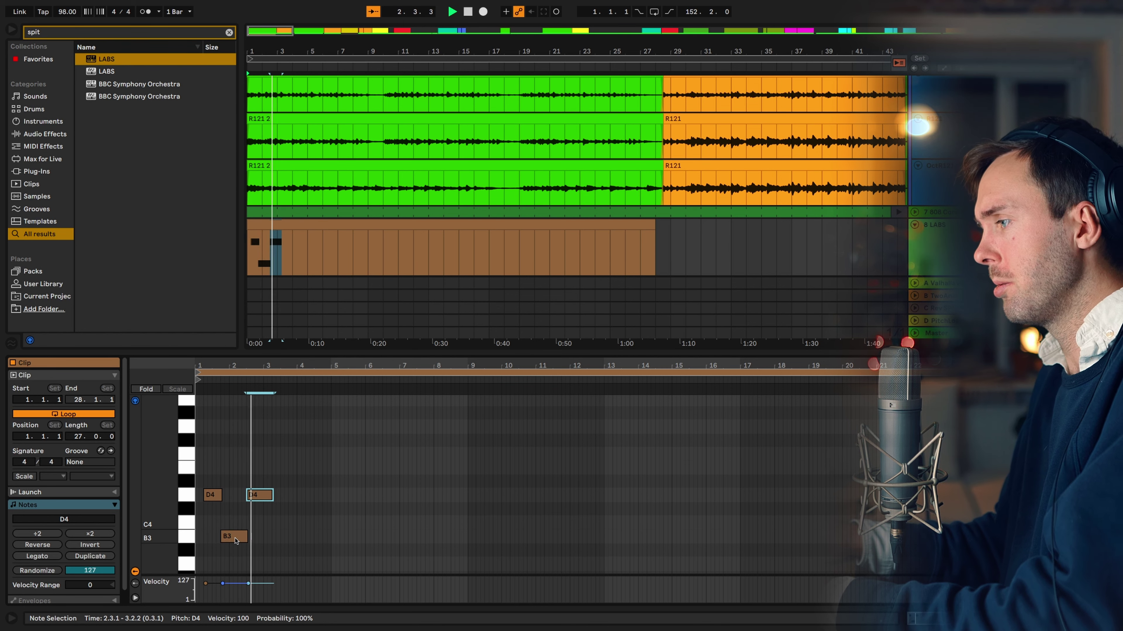
{"action": "key", "text": "Down"}
{"action": "key", "text": "Down"}
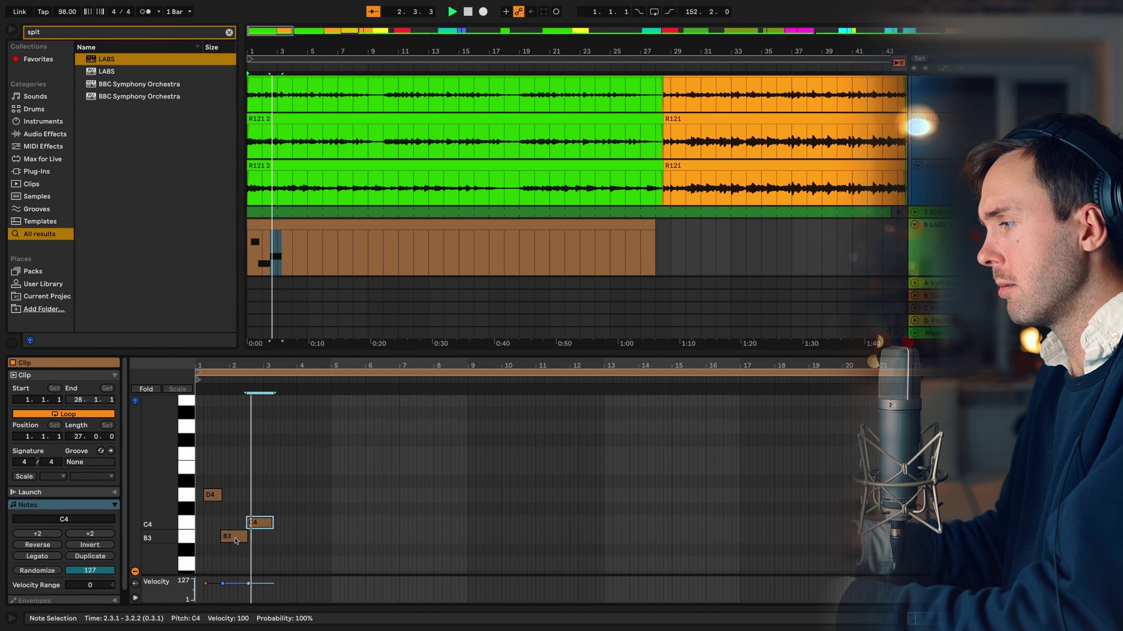
{"action": "key", "text": "Up"}
{"action": "key", "text": "Up"}
{"action": "key", "text": "Up"}
{"action": "key", "text": "Up"}
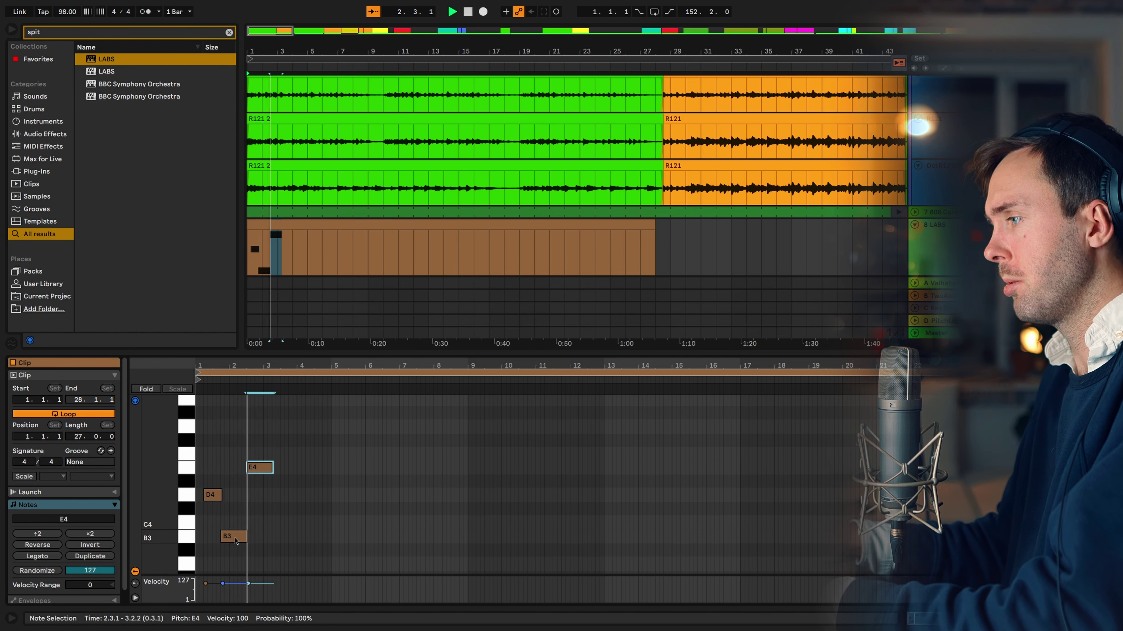
Raise the third note through F#4 to G4 and audition it in the phrase
{"action": "key", "text": "Up"}
{"action": "key", "text": "Up"}
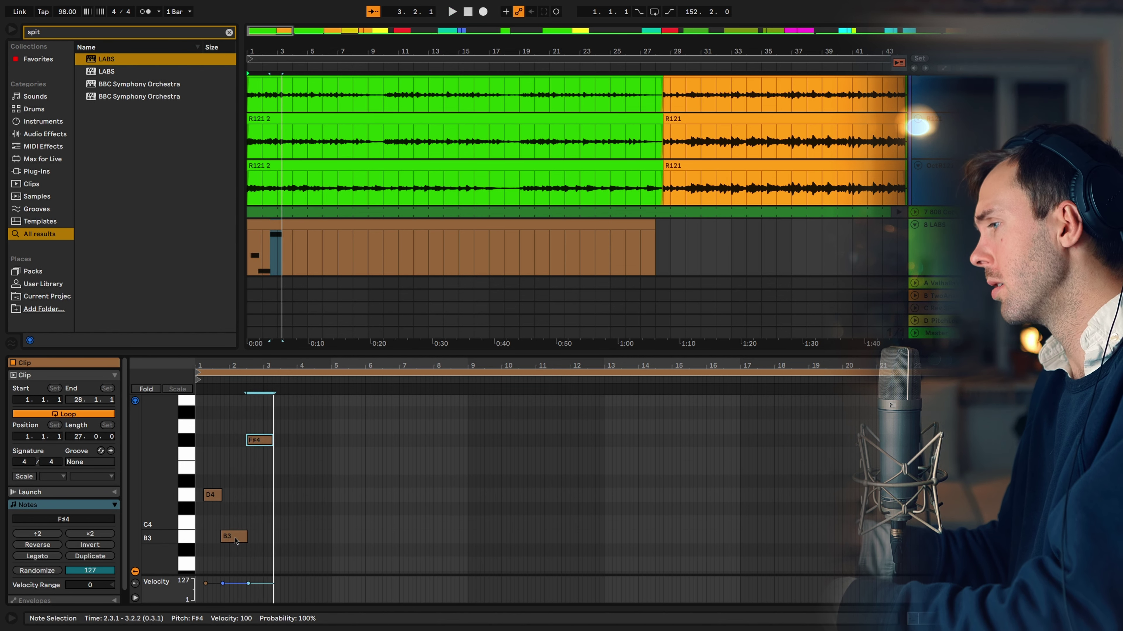
{"action": "key", "text": "Up"}
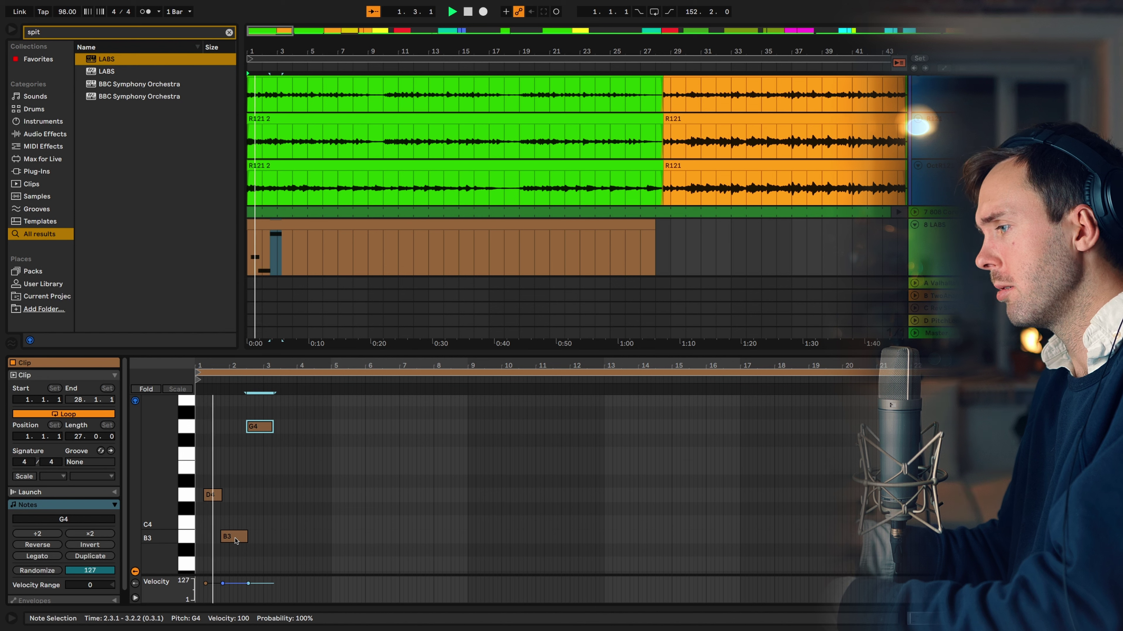